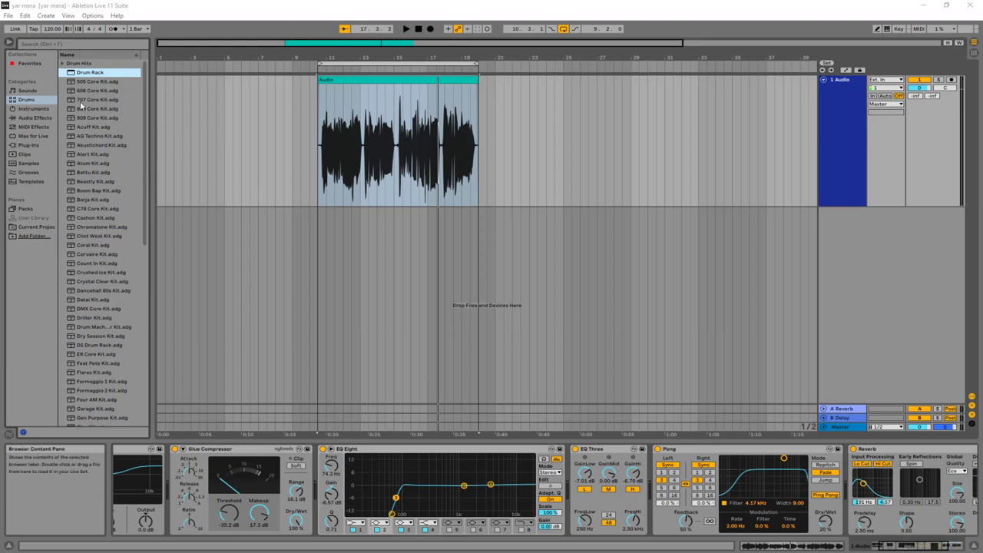
# - Preview the drum kits in the Drums category one after another, from 505 Core Kit through Akustichord Kit
pyautogui.moveTo(144, 72); pyautogui.dragTo(152, 178)
pyautogui.scroll(10, 146, 146)
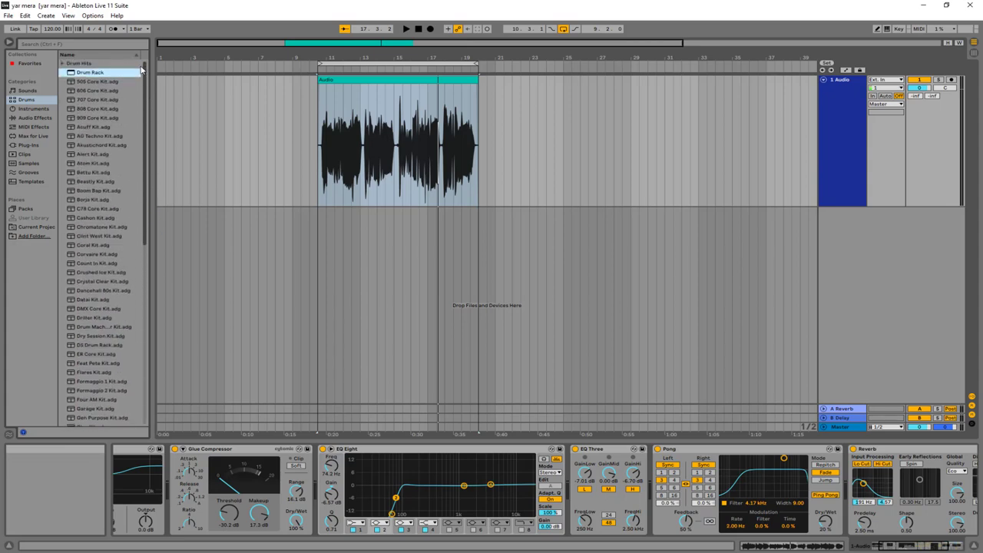
pyautogui.moveTo(143, 101); pyautogui.dragTo(144, 306)
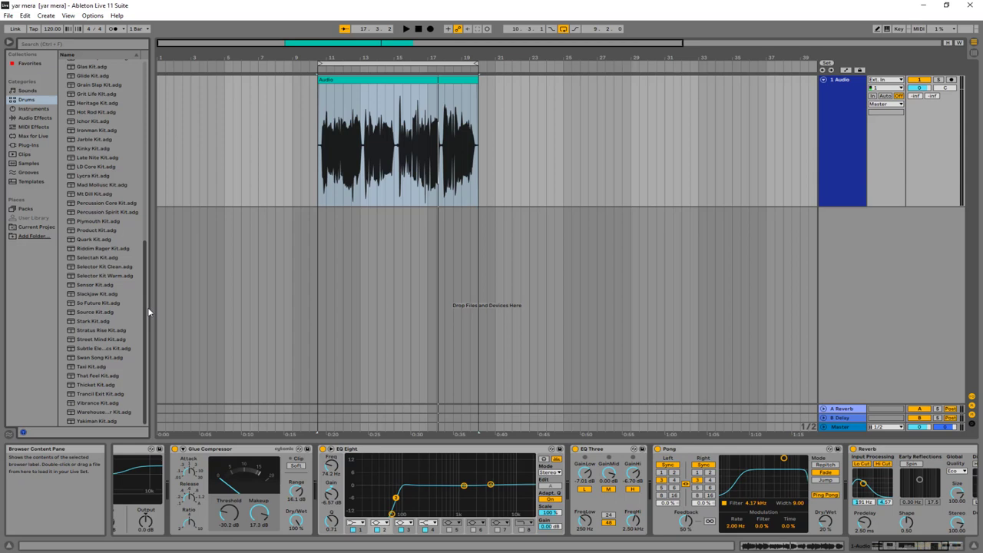
pyautogui.scroll(2, 88, 74)
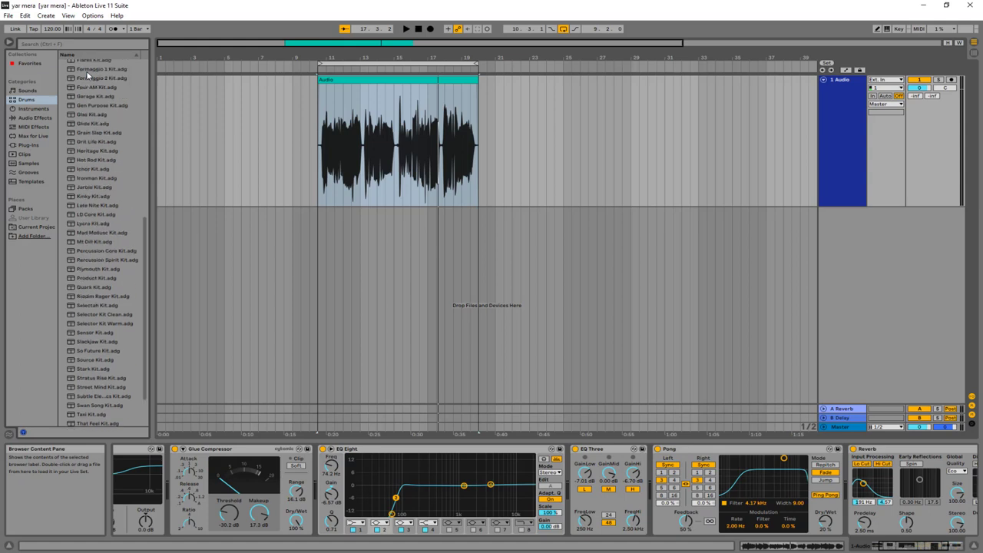
pyautogui.scroll(5, 88, 75)
pyautogui.moveTo(144, 173); pyautogui.dragTo(145, 63)
pyautogui.click(90, 82)
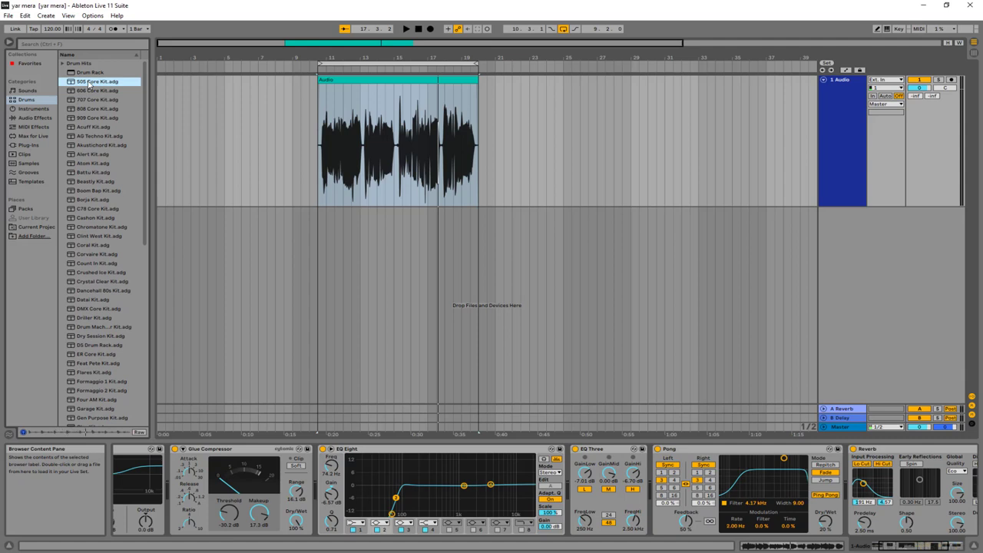
pyautogui.press('Down')
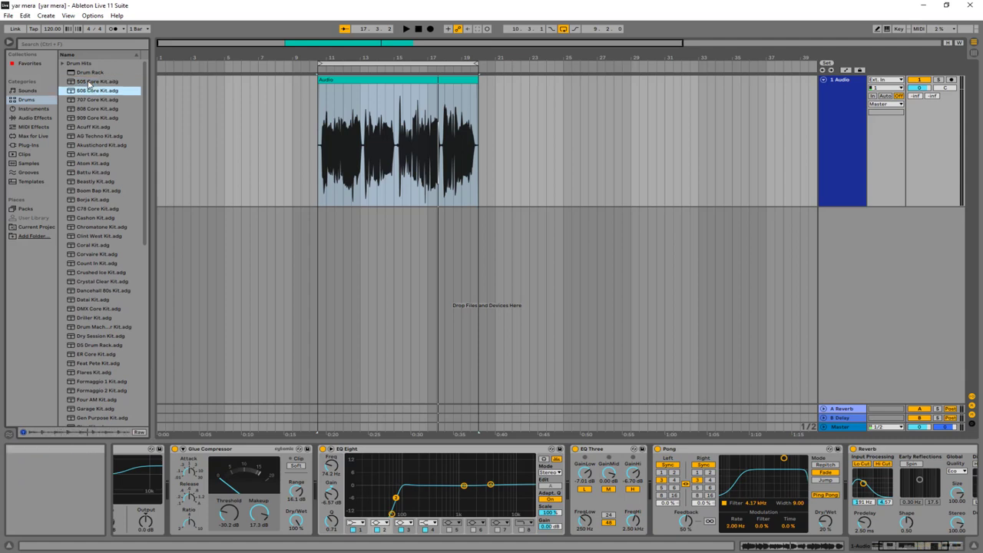
pyautogui.press('Down')
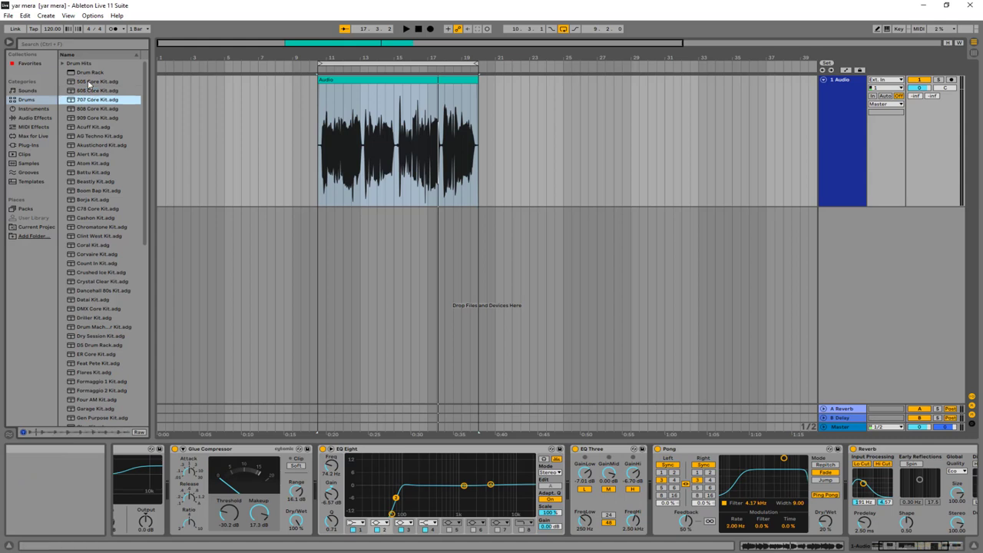
pyautogui.press('Down')
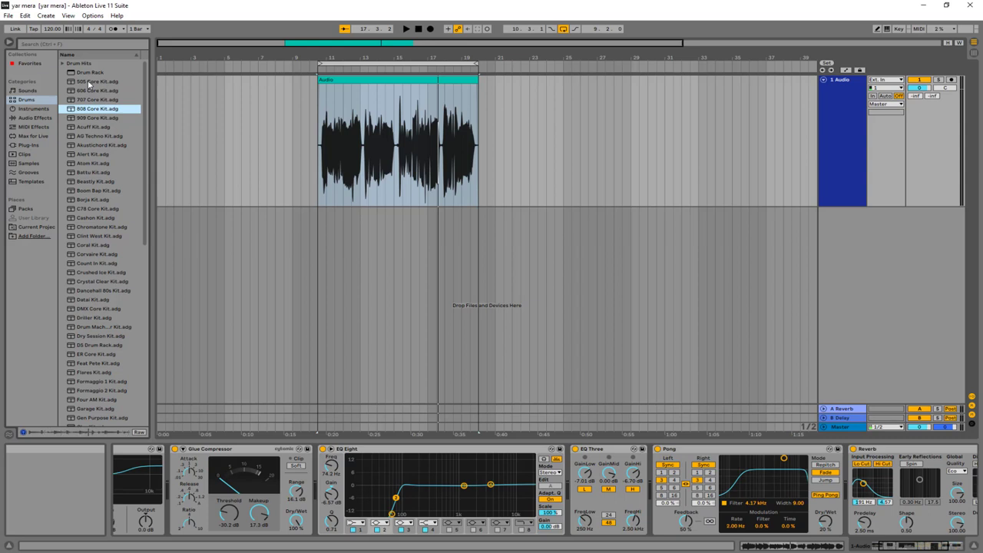
pyautogui.press('Down')
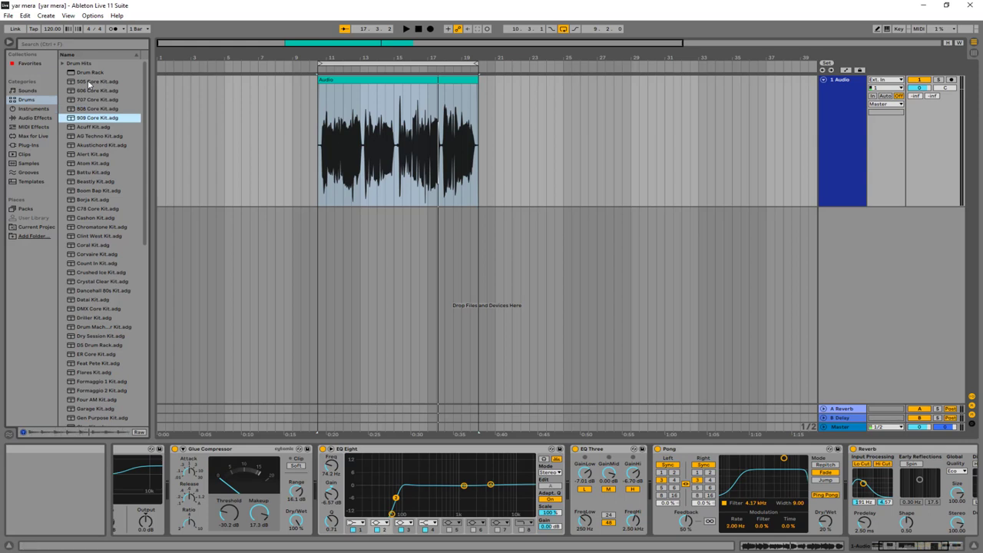
pyautogui.press('Down')
pyautogui.press('Down')
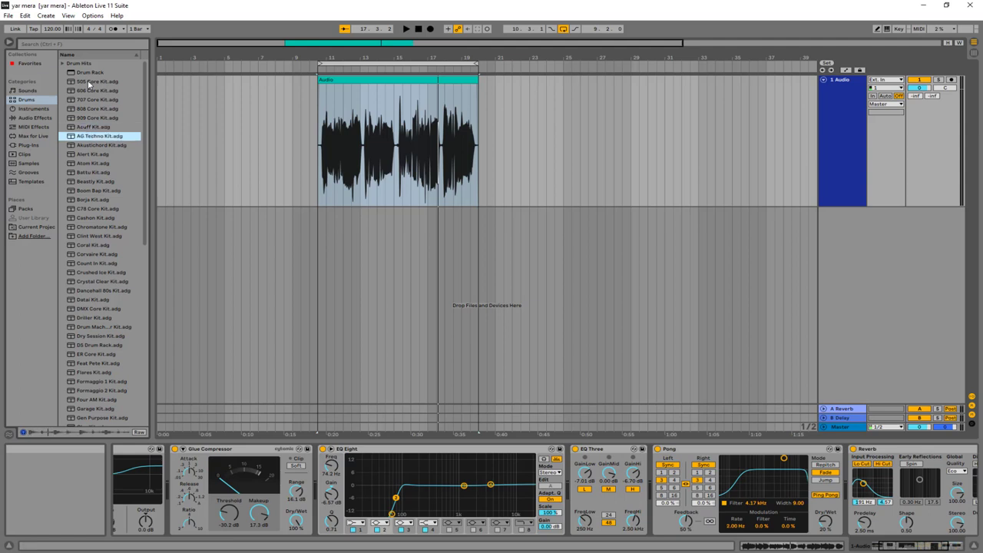
pyautogui.press('Down')
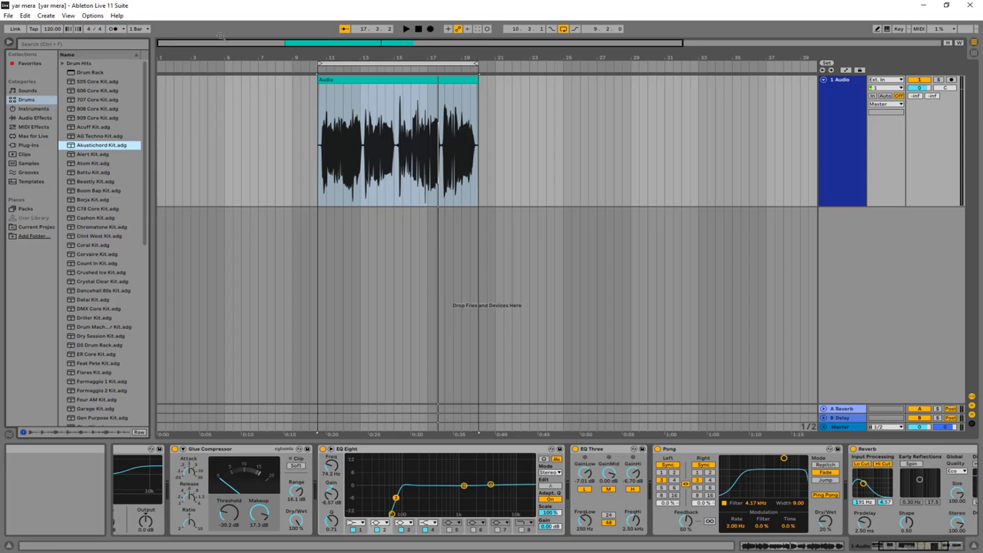
# - Look through the Instruments category and, among the audio effects, the Hall reverb presets and the Delay & Loop devices
pyautogui.click(27, 109)
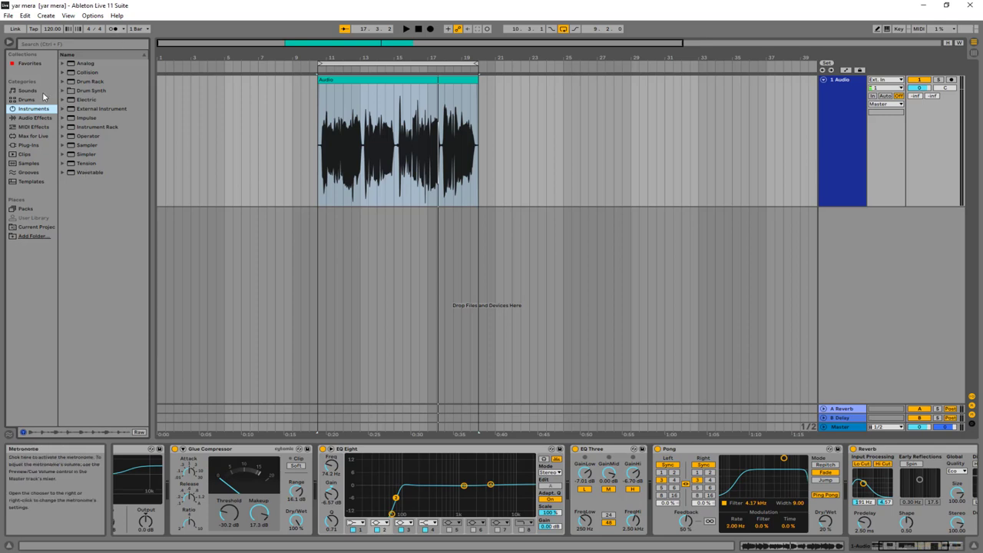
pyautogui.click(33, 118)
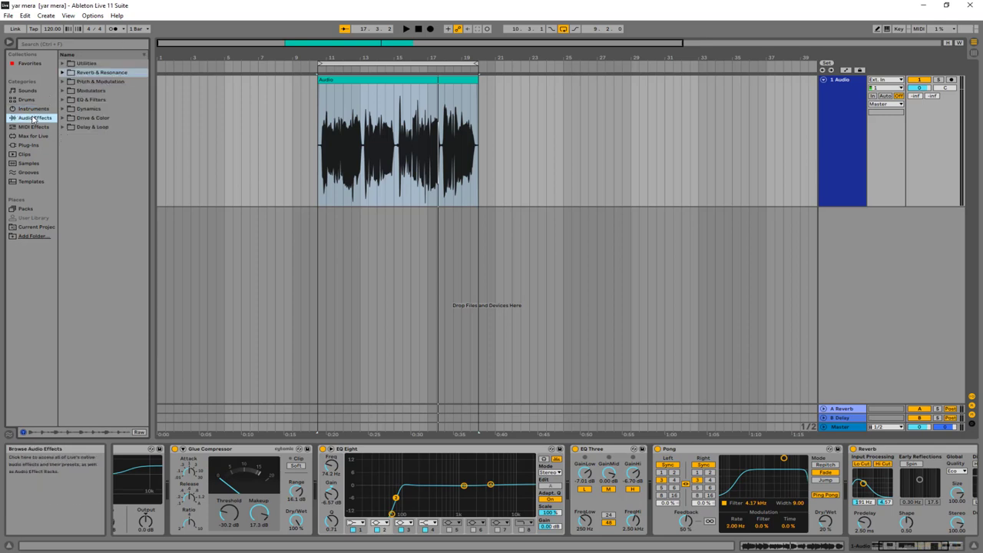
pyautogui.click(62, 72)
pyautogui.click(68, 100)
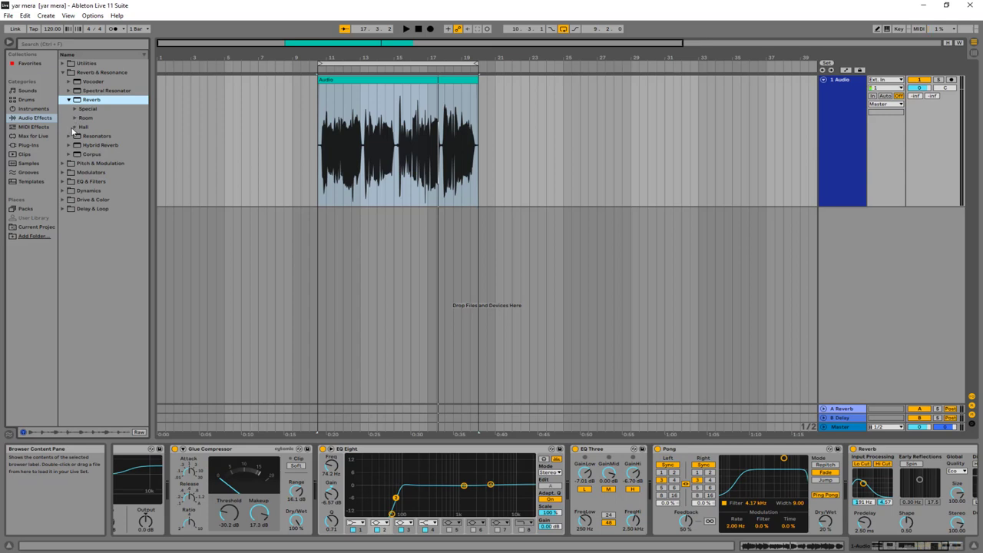
pyautogui.click(74, 127)
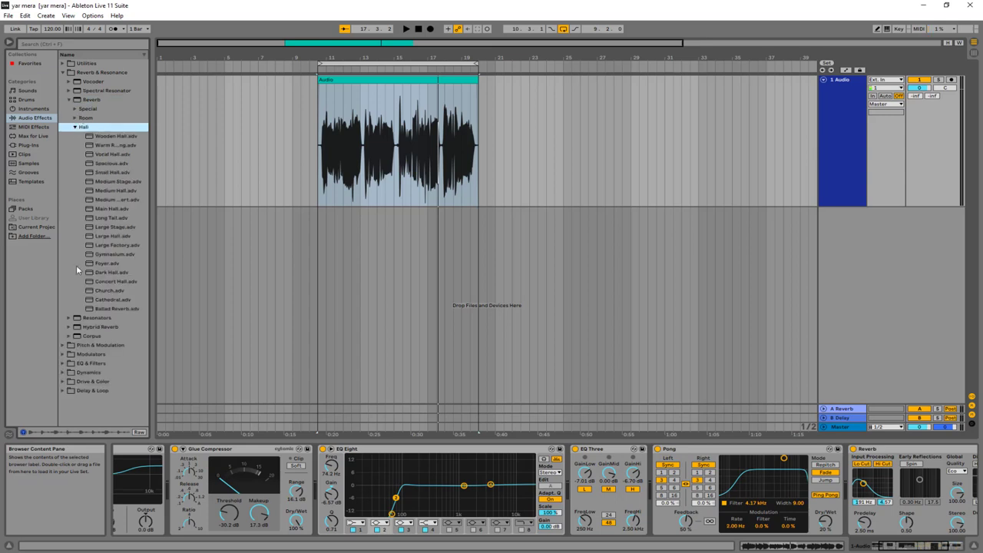
pyautogui.click(75, 129)
pyautogui.click(68, 99)
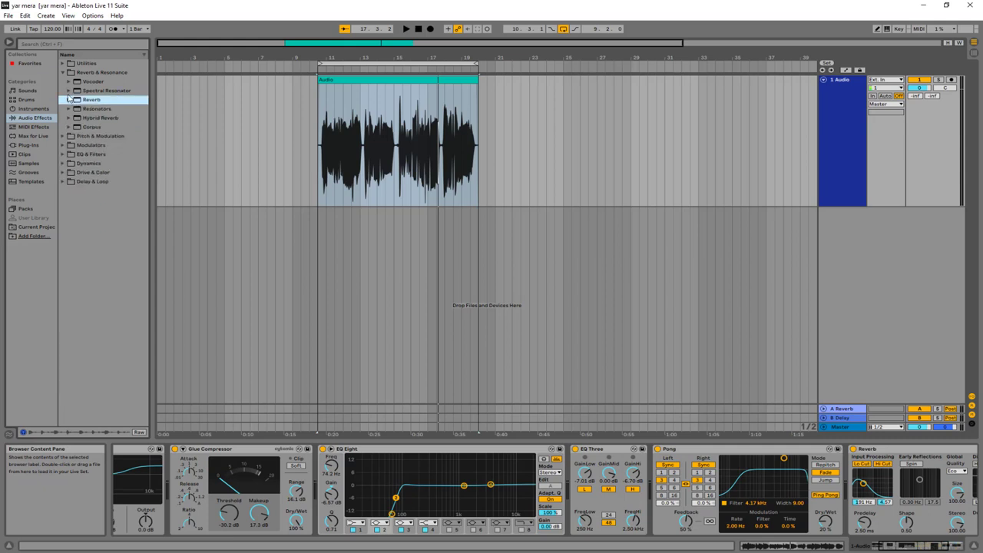
pyautogui.click(63, 73)
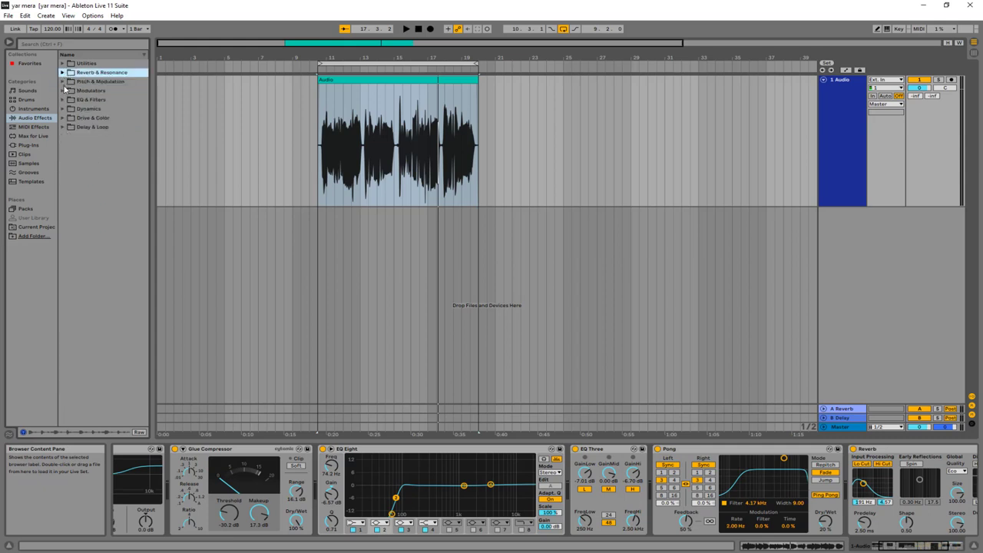
pyautogui.click(64, 127)
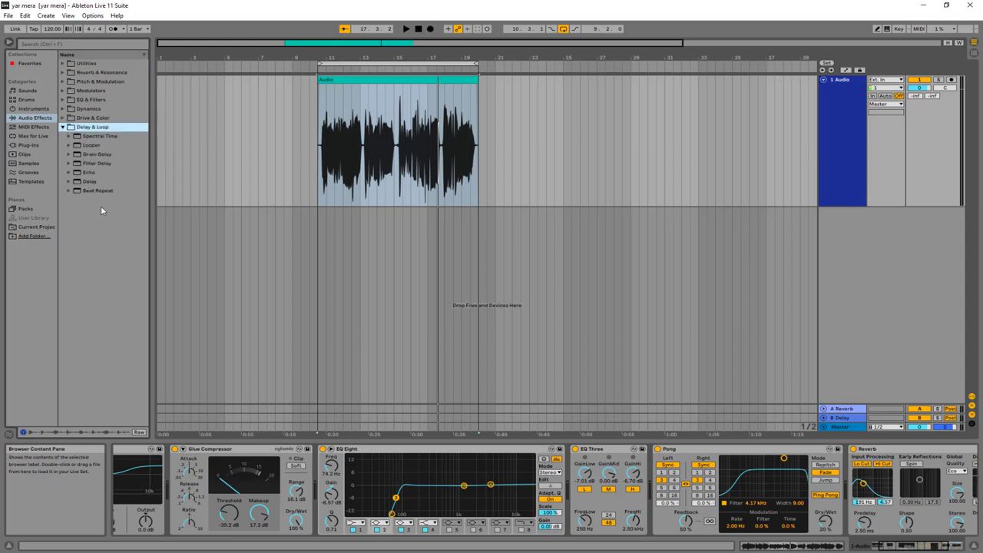
pyautogui.click(63, 126)
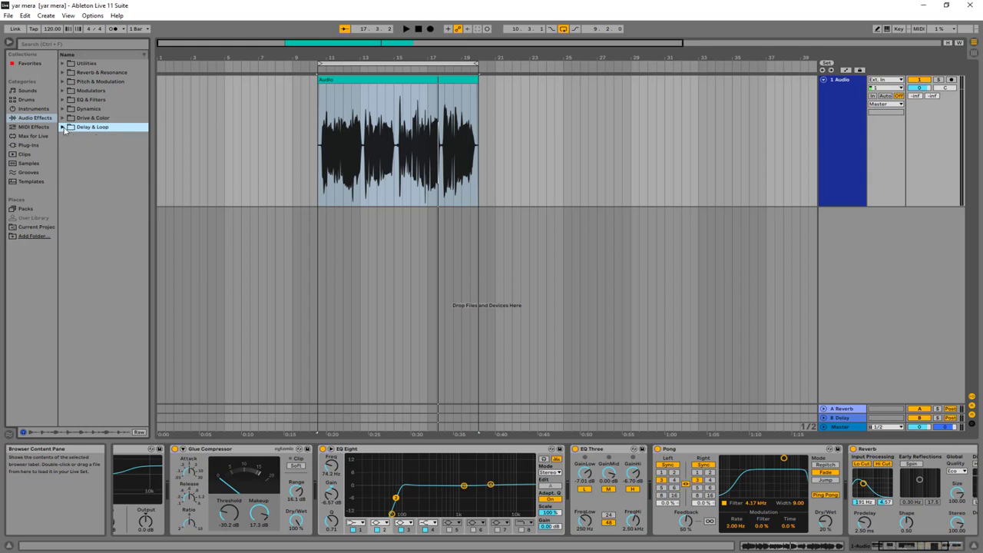
# - Preview the Xylophone Rub and Wood percussion samples at the end of the Samples category, from Xylophone Rub 2 up to Wood Bright
pyautogui.click(29, 163)
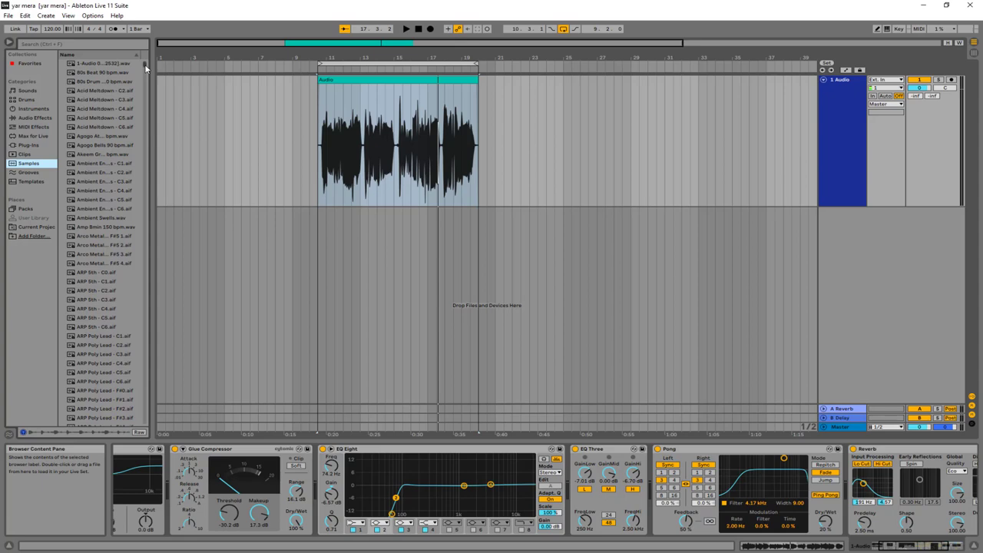
pyautogui.moveTo(146, 69); pyautogui.dragTo(162, 423)
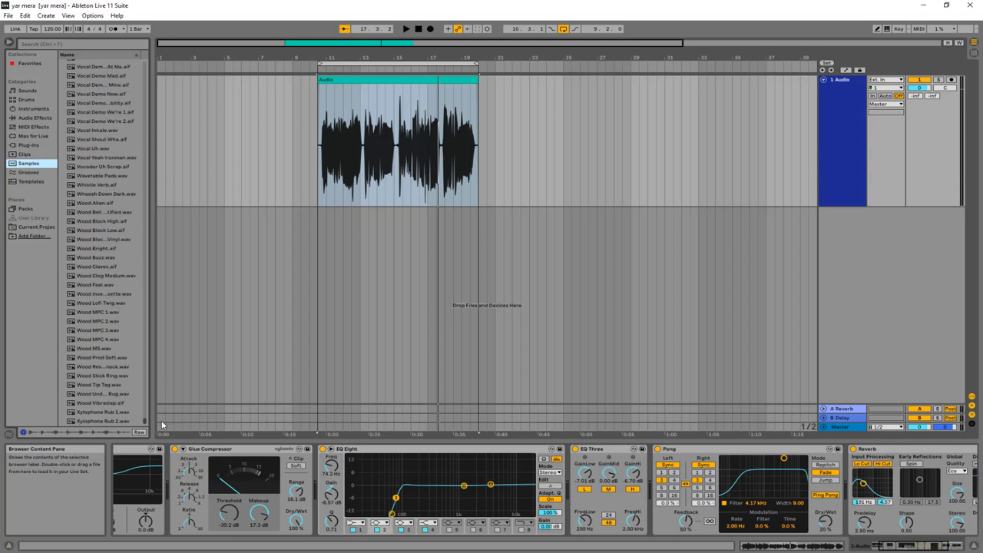
pyautogui.click(108, 422)
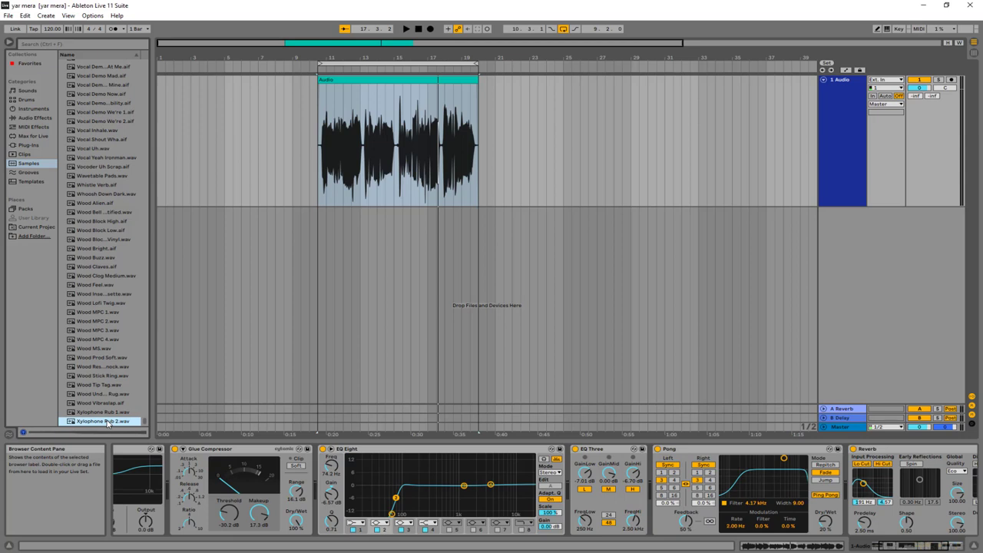
pyautogui.click(94, 413)
pyautogui.click(89, 354)
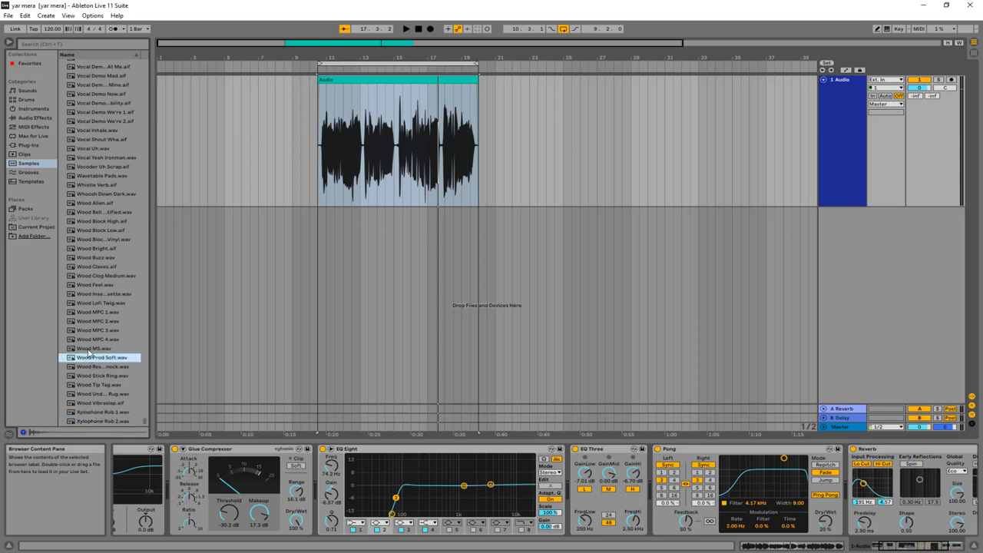
pyautogui.click(89, 349)
pyautogui.click(84, 330)
pyautogui.click(83, 312)
pyautogui.click(82, 303)
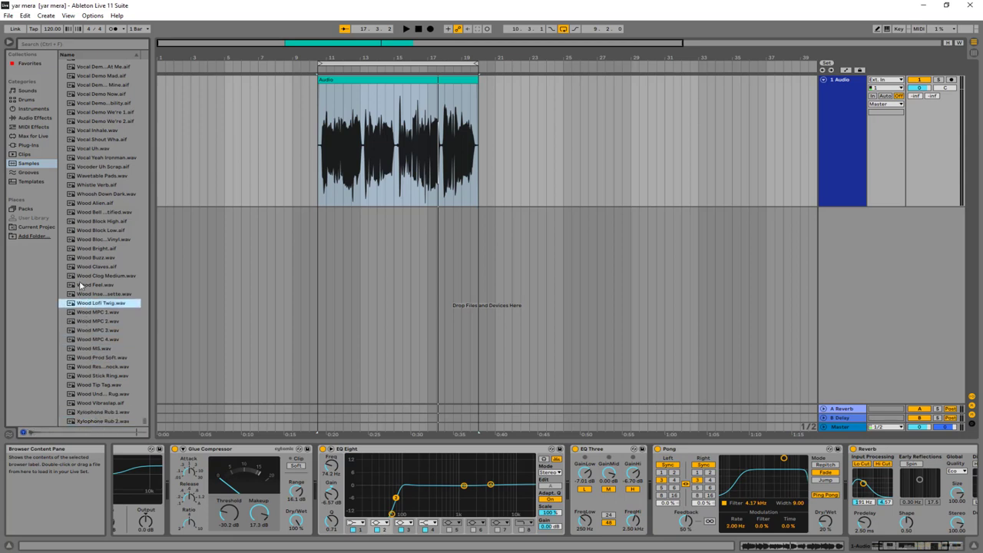
pyautogui.click(80, 285)
pyautogui.click(83, 267)
pyautogui.click(86, 249)
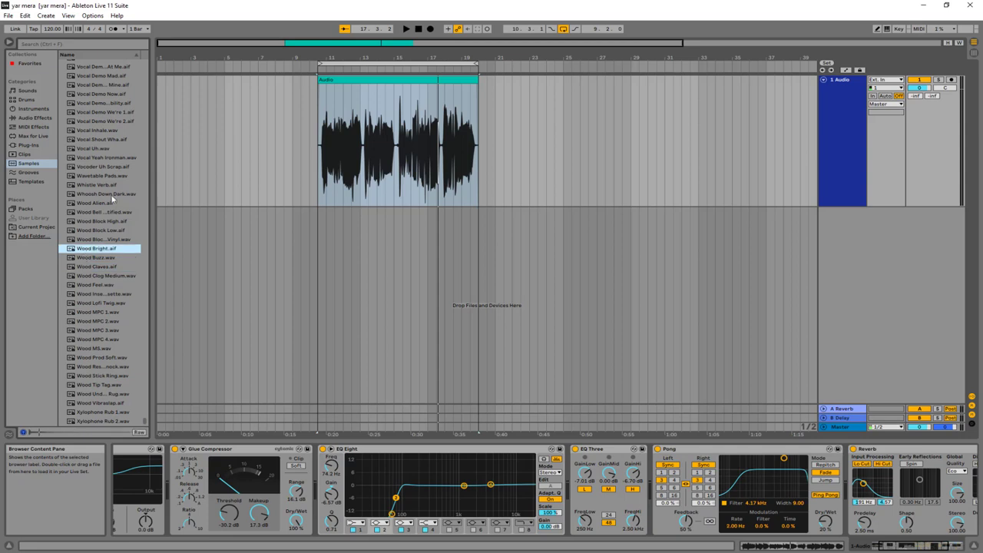
# - Preview the vocal samples, including Vocal Uh, Vocal Yeah Ironman, Vocoder Uh Scrap and Vocal Demo Mad, plus Wavetable Pads
pyautogui.click(87, 149)
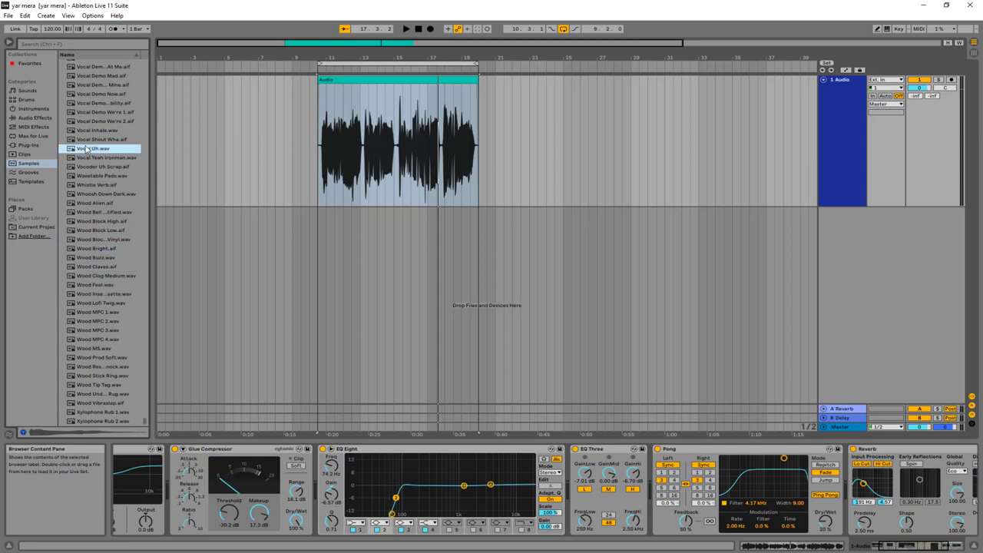
pyautogui.click(89, 160)
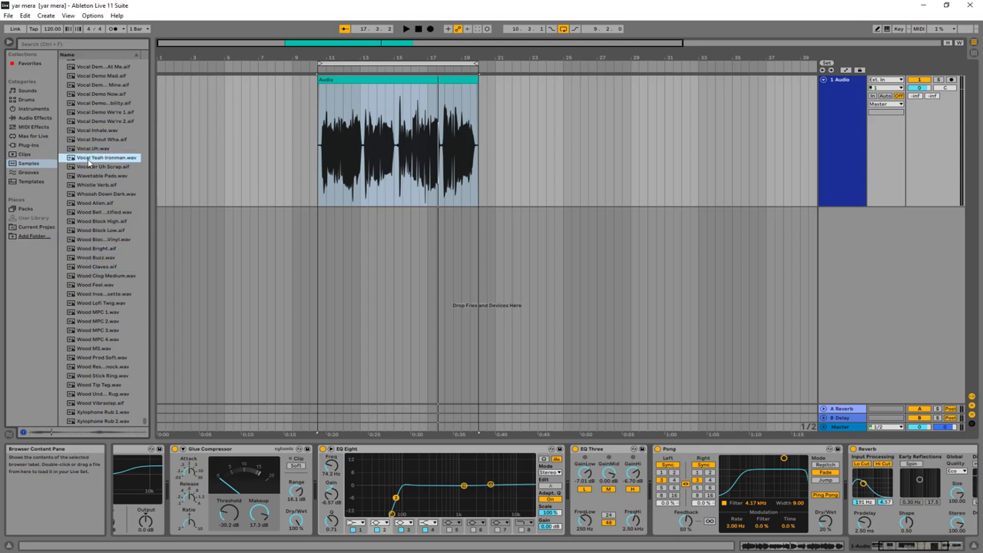
pyautogui.click(89, 166)
pyautogui.click(89, 177)
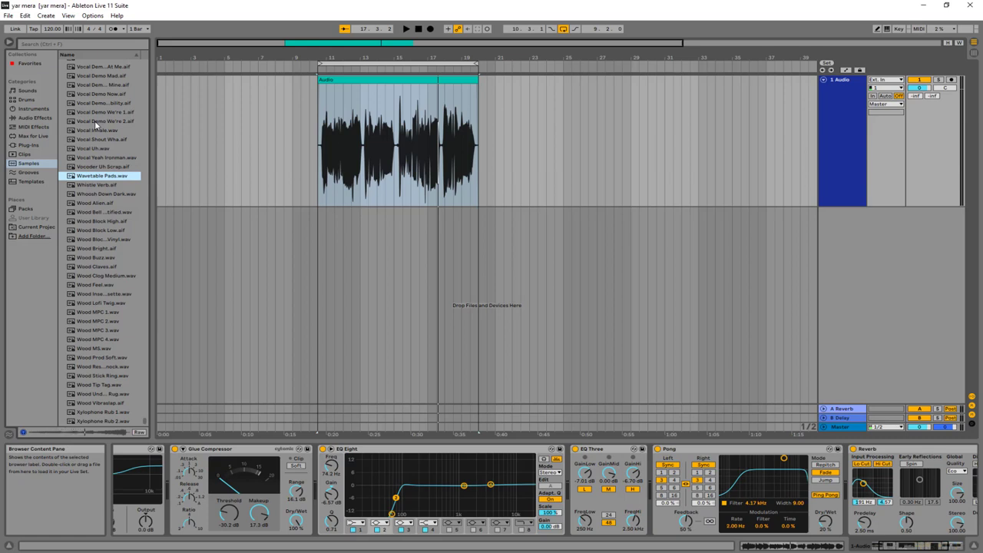
pyautogui.click(95, 121)
pyautogui.click(92, 103)
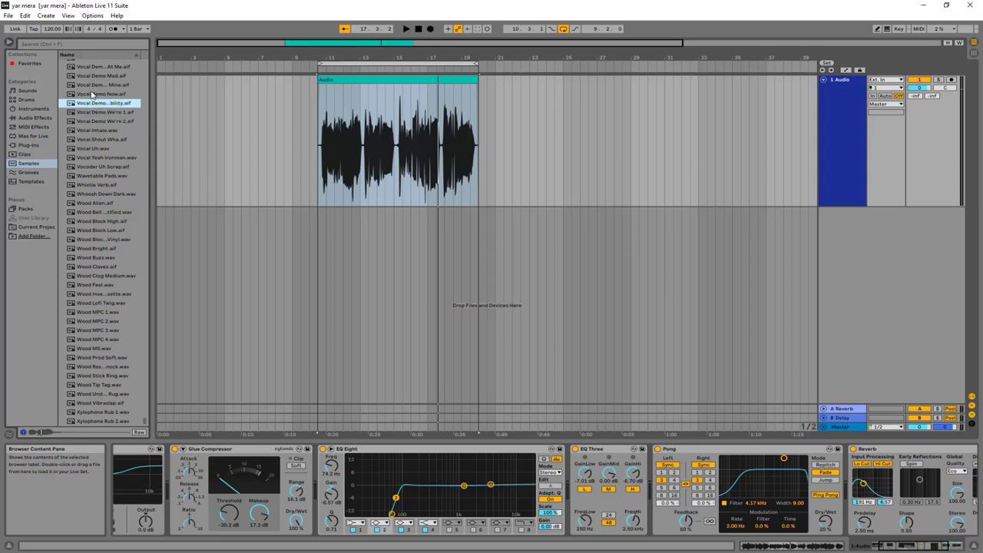
pyautogui.click(92, 94)
pyautogui.click(92, 76)
# - Preview the UK Club and Two One Two 95 bpm loops in the Samples category
pyautogui.scroll(3, 104, 138)
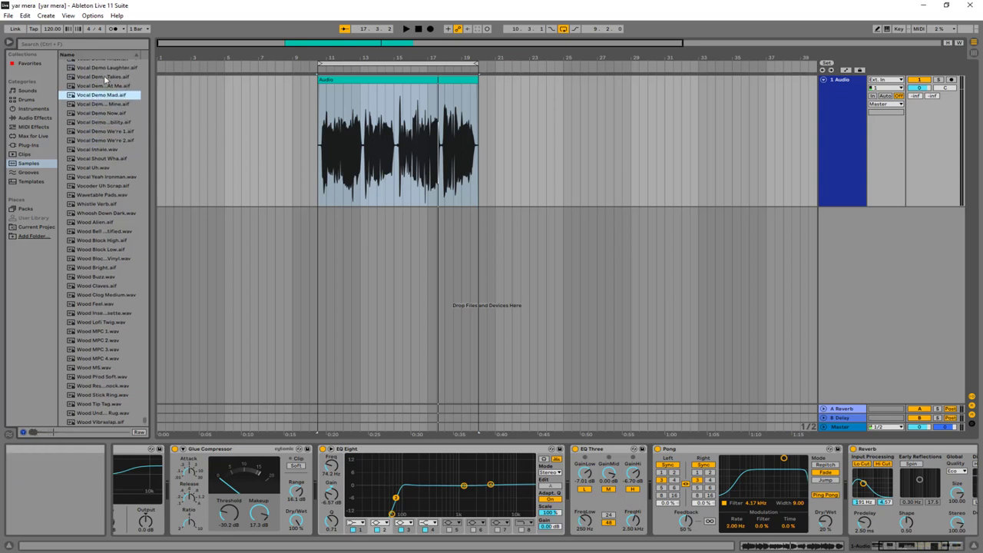
pyautogui.scroll(10, 110, 165)
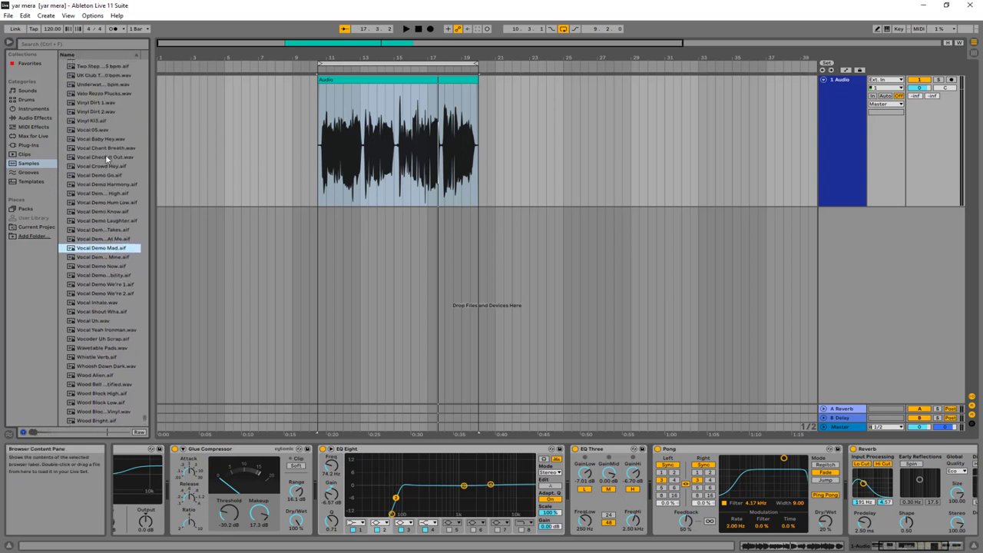
pyautogui.click(105, 152)
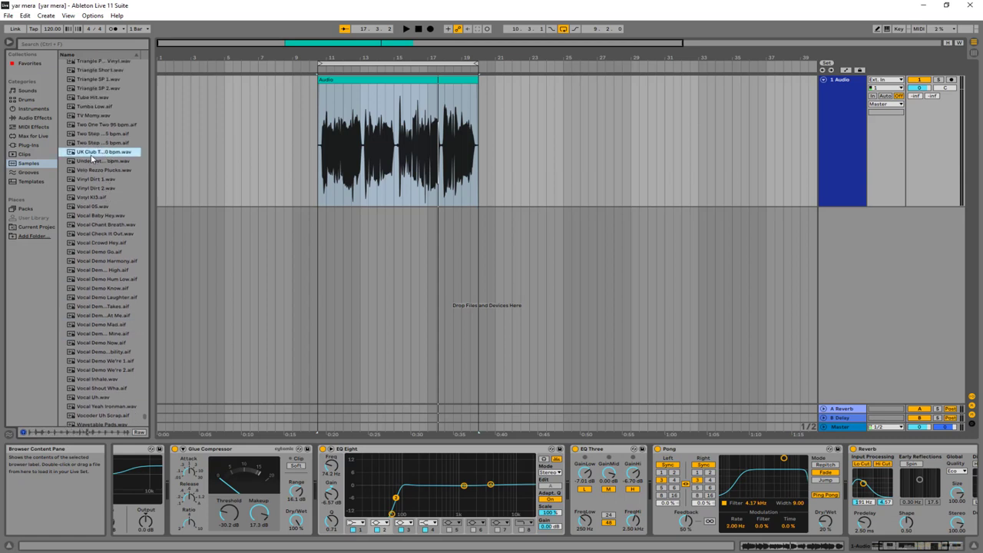
pyautogui.click(93, 125)
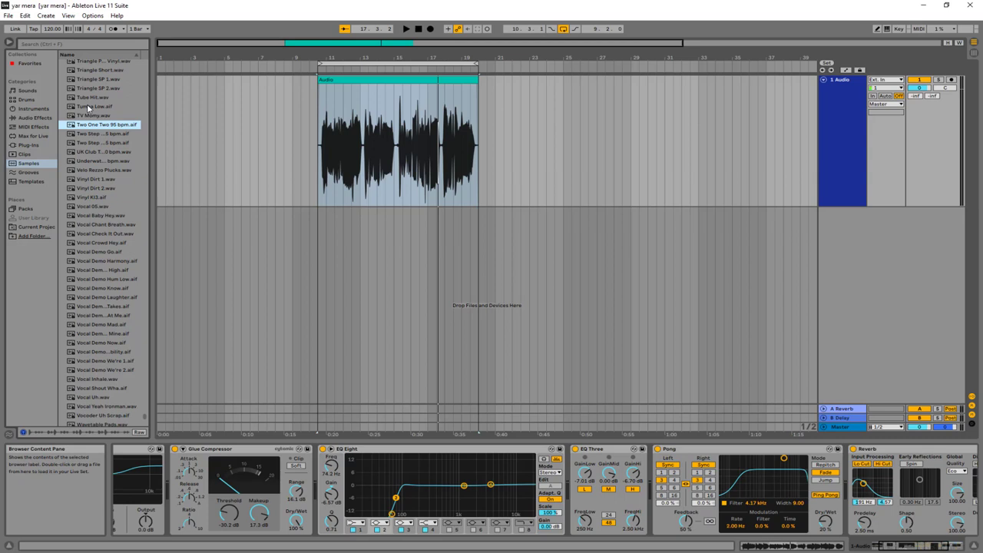
pyautogui.moveTo(147, 418); pyautogui.dragTo(115, 160)
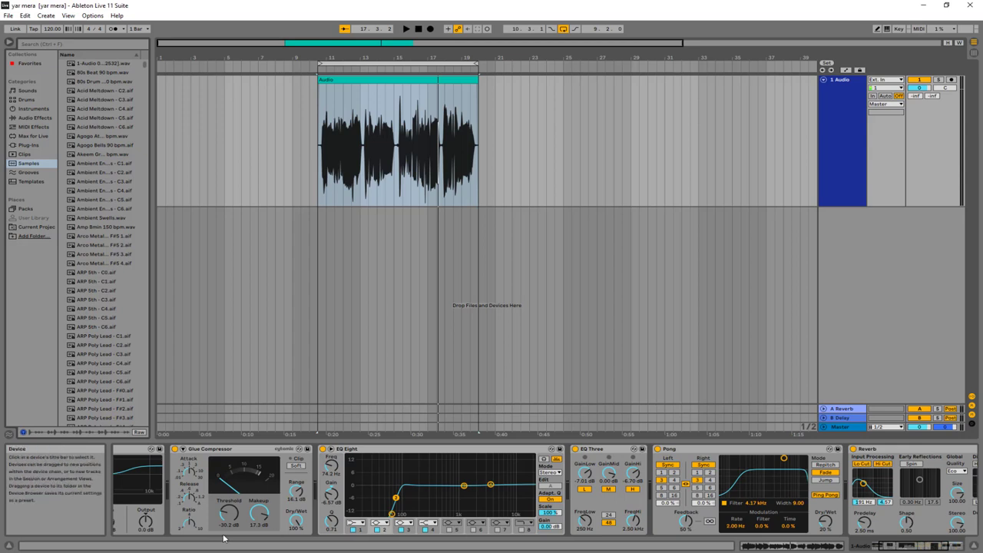
# - Examine the audio track's effect chain from Channel EQ through Reverb
pyautogui.moveTo(891, 548); pyautogui.dragTo(874, 549)
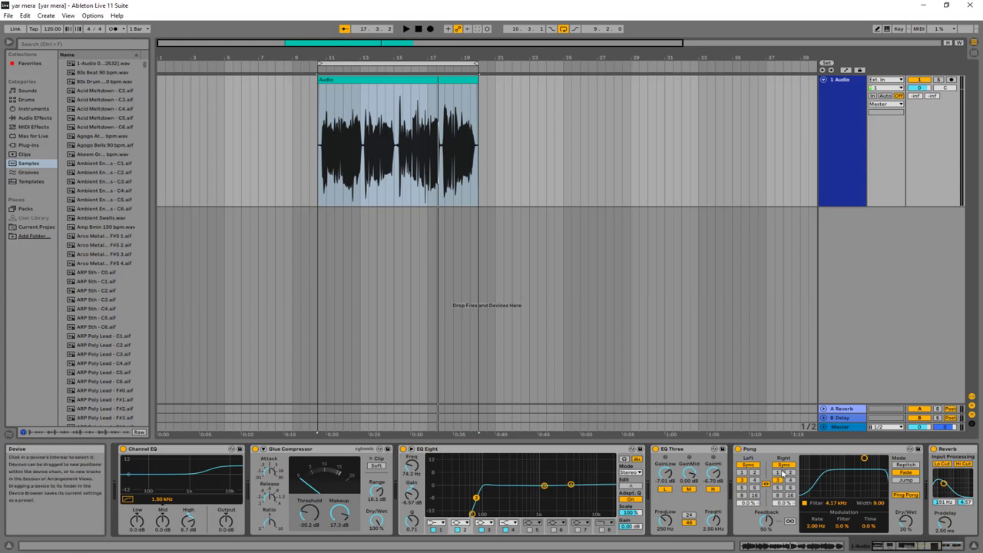
pyautogui.click(935, 546)
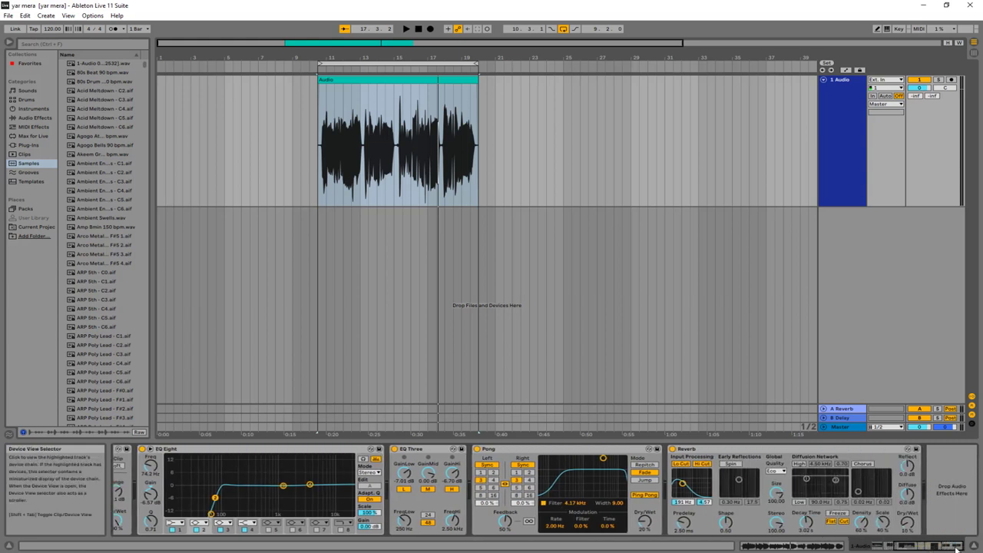
pyautogui.click(904, 546)
pyautogui.moveTo(903, 547); pyautogui.dragTo(921, 547)
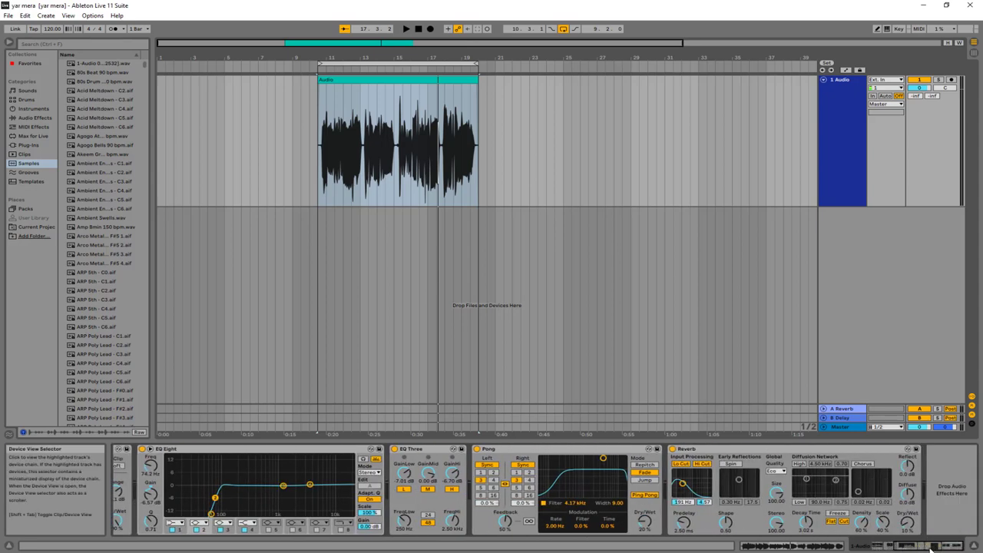